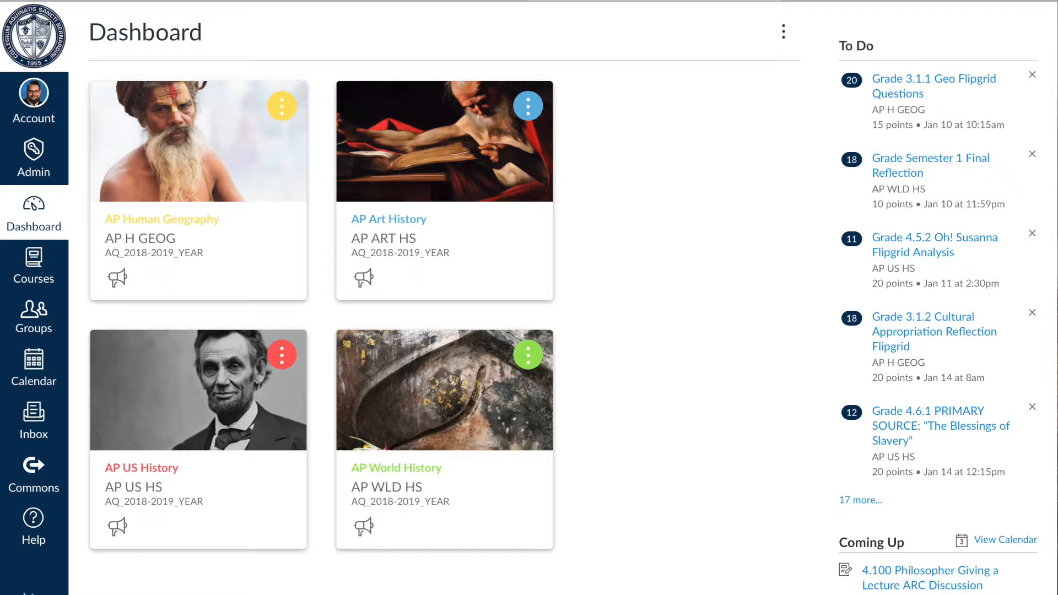
# Step: Open the People page of the AP US History course and start creating a new group set
pyautogui.click(203, 390)
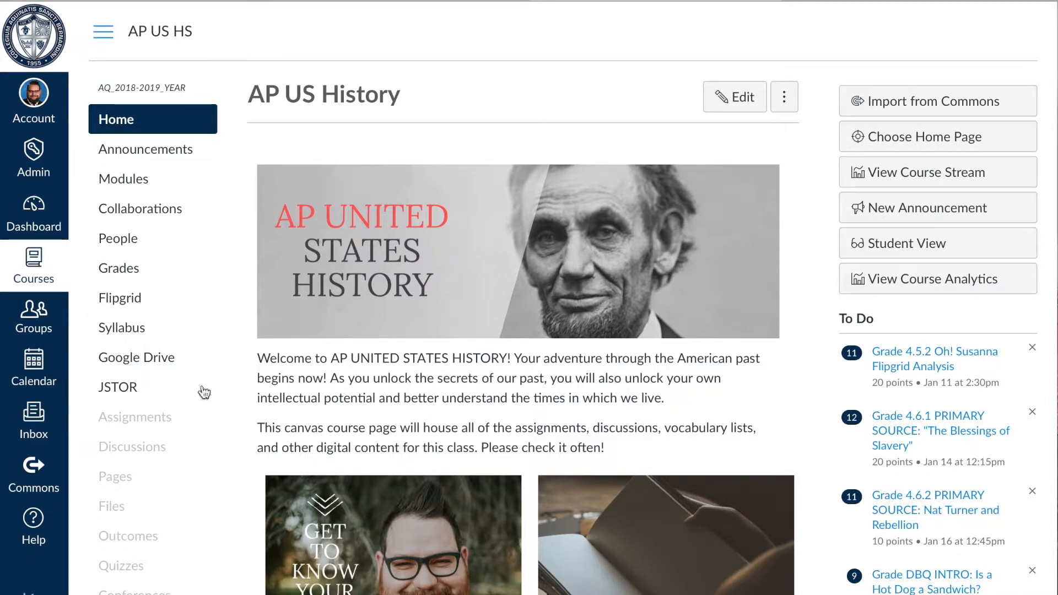
pyautogui.click(118, 242)
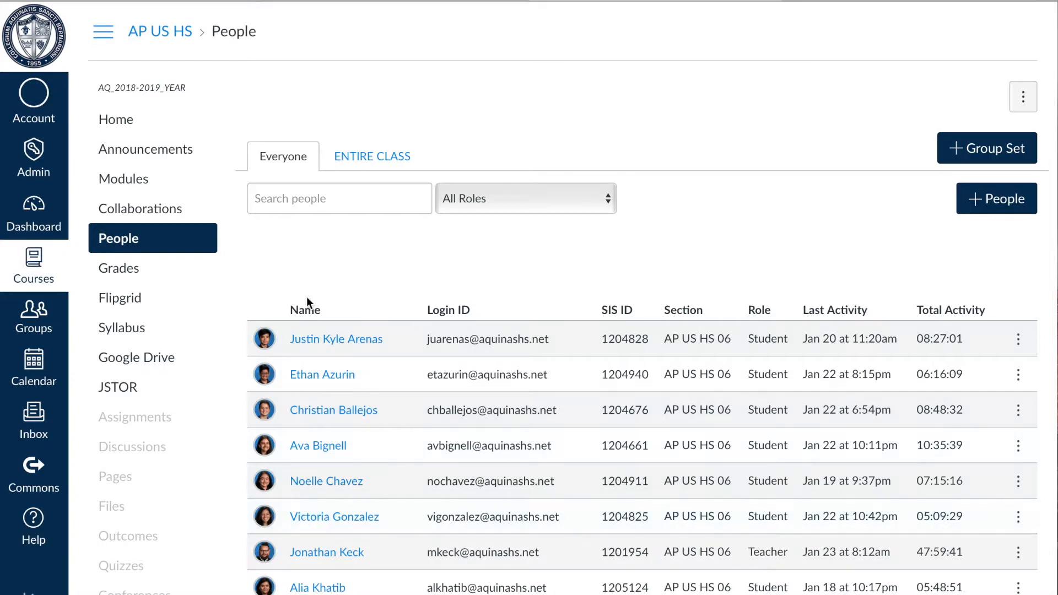
pyautogui.scroll(-5, 323, 521)
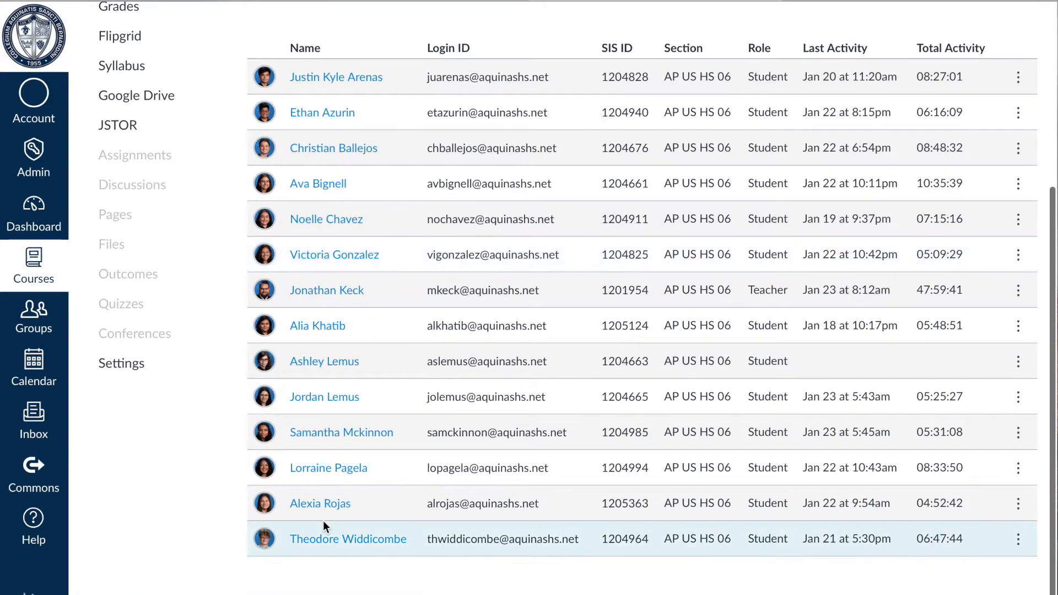
pyautogui.scroll(5, 323, 520)
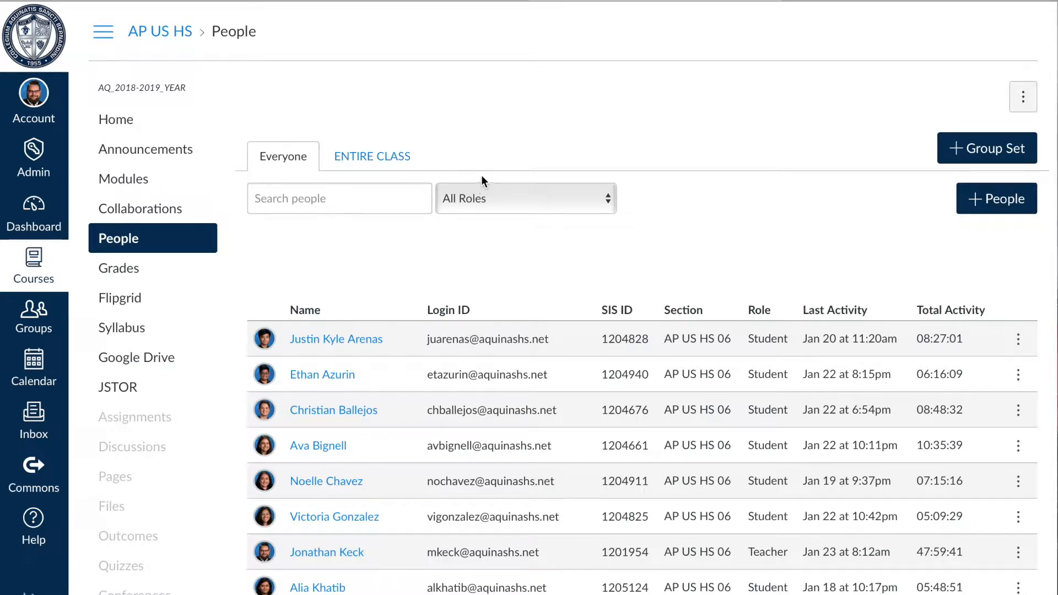
pyautogui.click(990, 147)
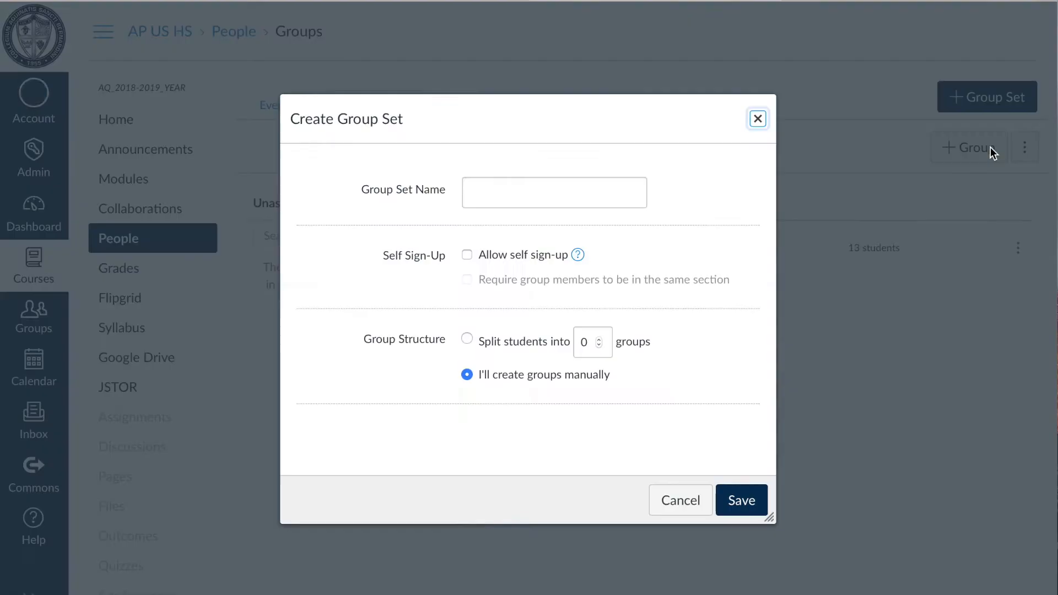
pyautogui.click(603, 197)
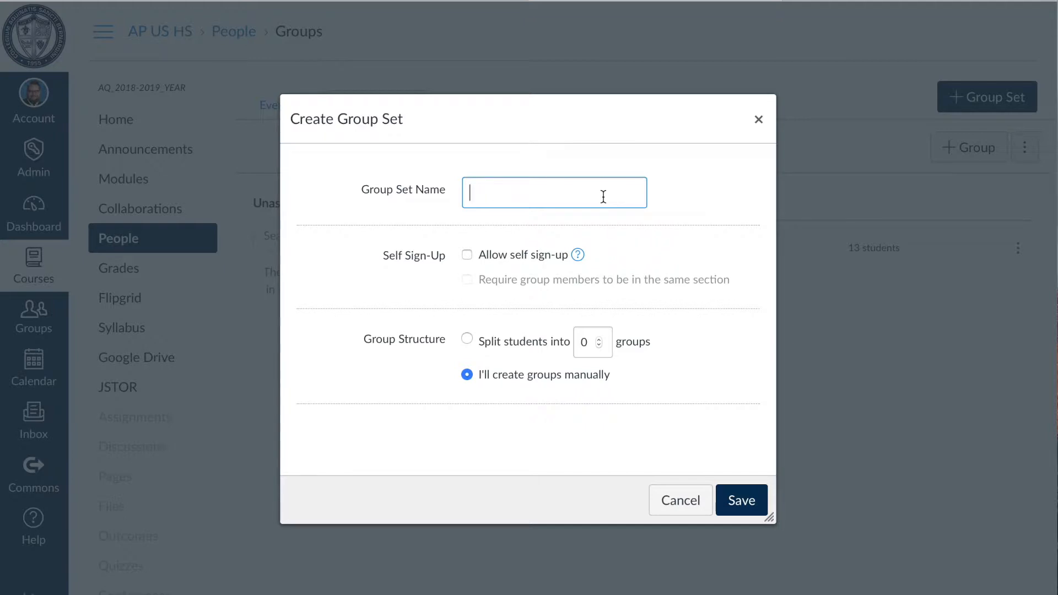
pyautogui.write('A')
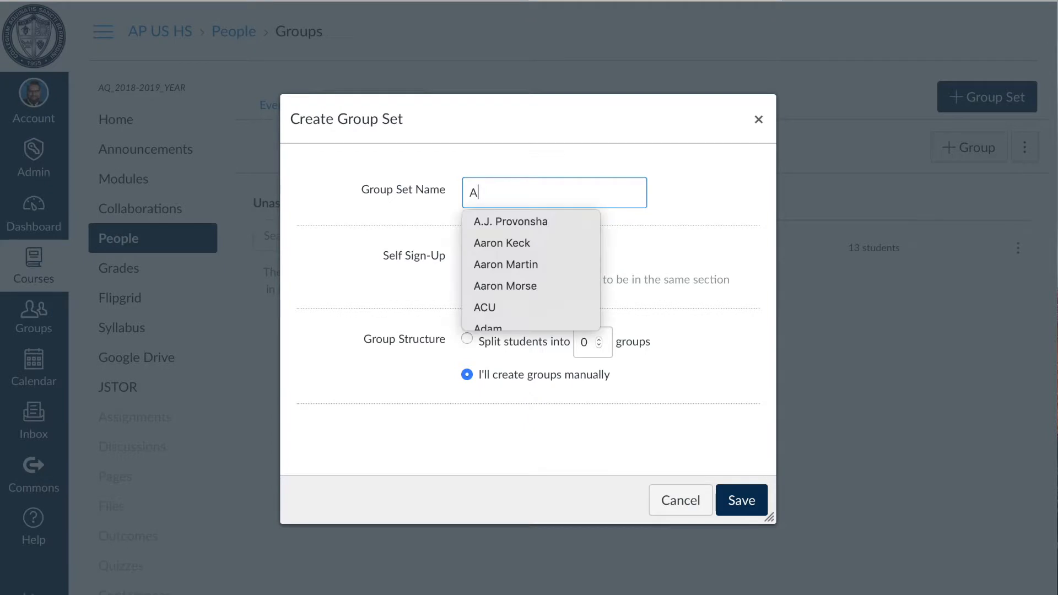
pyautogui.write('ssign')
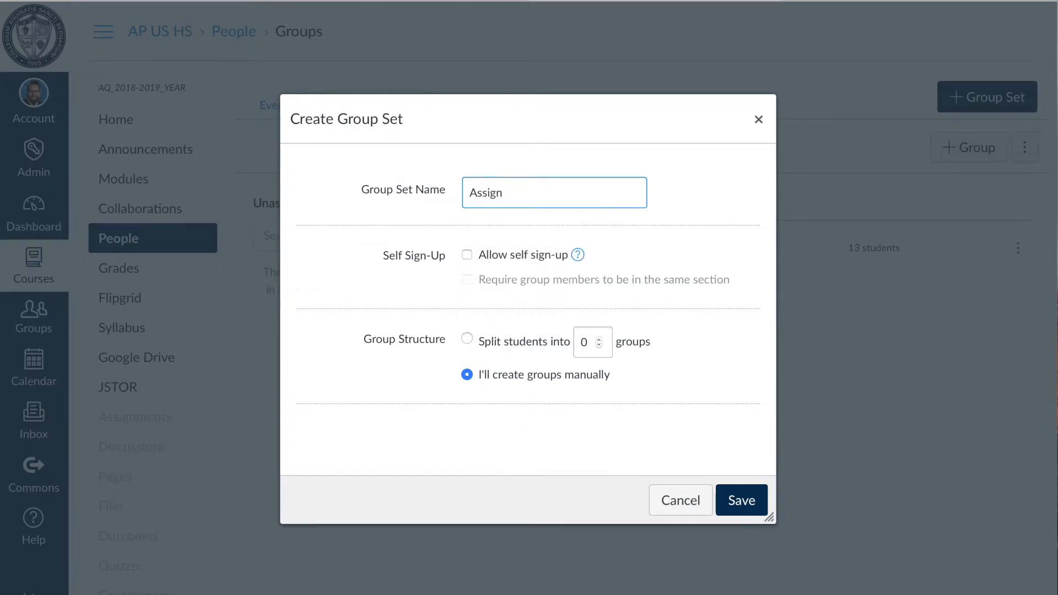
pyautogui.write('ment #5')
pyautogui.press('BackSpace')
pyautogui.write('4')
pyautogui.press('BackSpace')
pyautogui.press('BackSpace')
pyautogui.press('BackSpace')
pyautogui.press('BackSpace')
pyautogui.press('BackSpace')
pyautogui.press('BackSpace')
pyautogui.press('BackSpace')
pyautogui.press('BackSpace')
pyautogui.press('BackSpace')
pyautogui.press('BackSpace')
pyautogui.press('BackSpace')
pyautogui.press('BackSpace')
pyautogui.press('BackSpace')
pyautogui.write('Q')
pyautogui.write('4')
pyautogui.press('BackSpace')
pyautogui.write('3 Creative Groups')
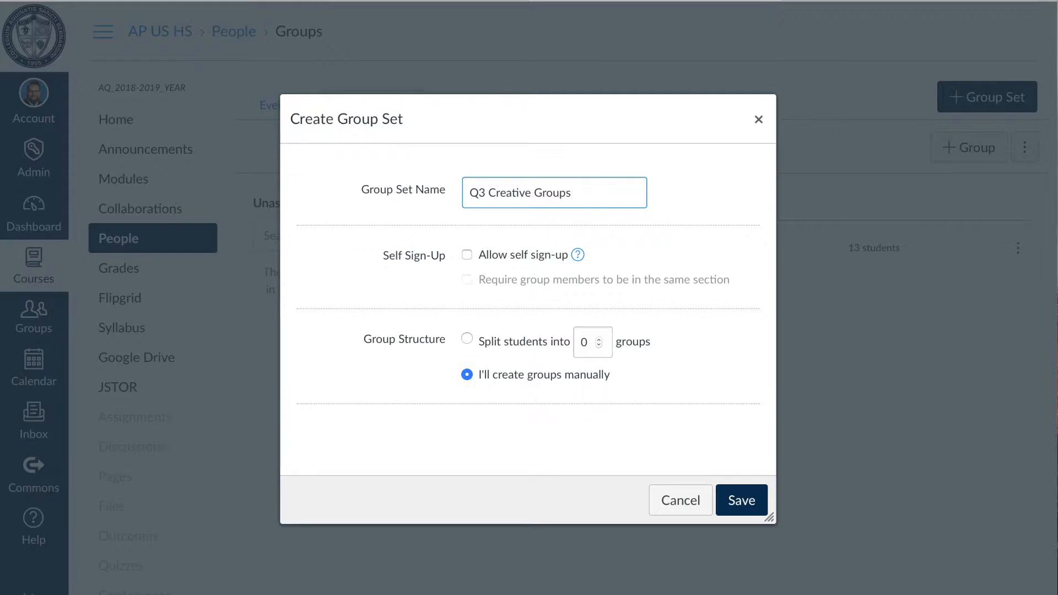
# Step: Replace the group set name with "Q3 CREATIVE PROJECT GROUPS"
pyautogui.moveTo(590, 196); pyautogui.dragTo(445, 193)
pyautogui.press('BackSpace')
pyautogui.write('Q3 CREATIVE PROJECT')
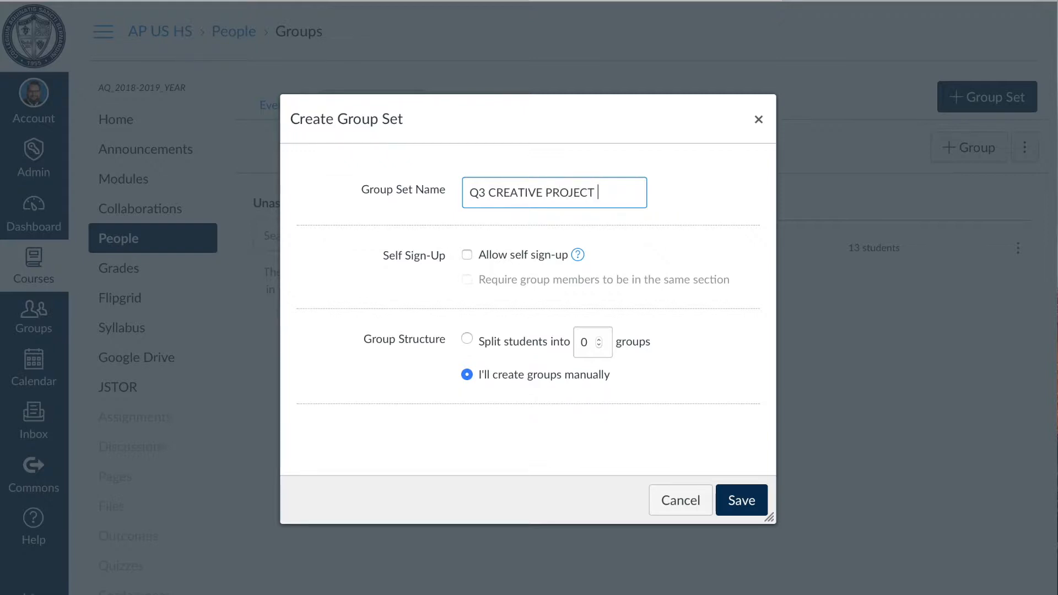
pyautogui.write(' GROUPS')
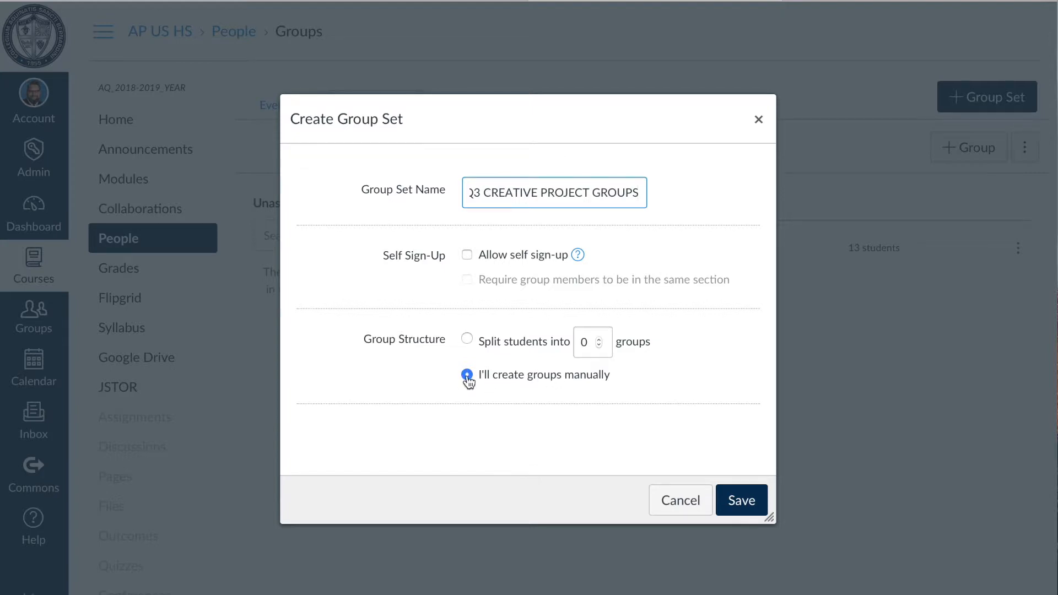
# Step: Split the students into 5 groups with an automatically assigned student leader, and save the group set
pyautogui.click(467, 340)
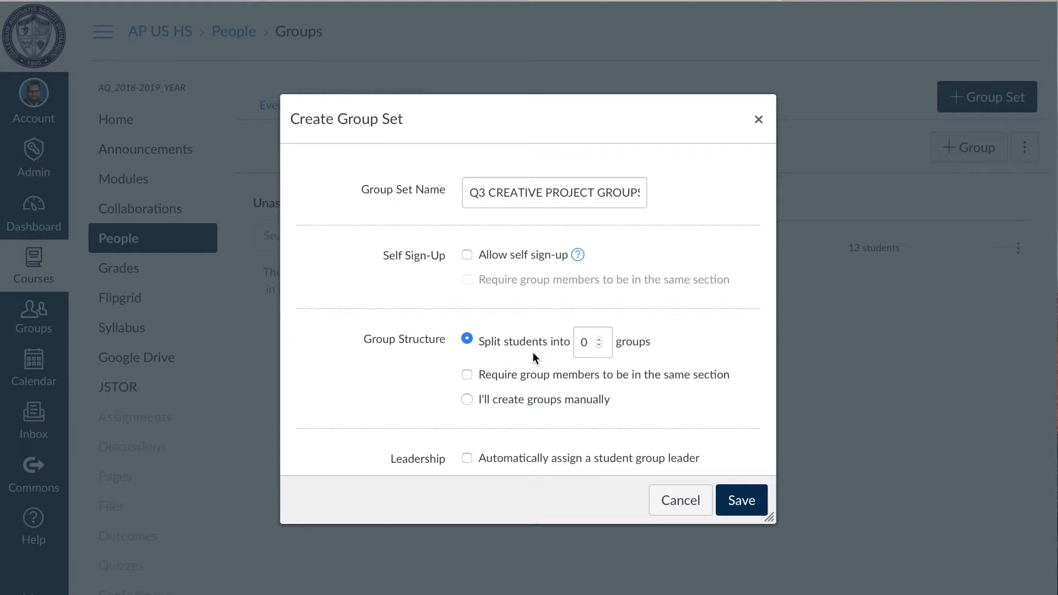
pyautogui.click(600, 338)
pyautogui.click(600, 339)
pyautogui.click(600, 338)
pyautogui.click(600, 340)
pyautogui.click(600, 340)
pyautogui.click(600, 346)
pyautogui.click(600, 346)
pyautogui.click(601, 346)
pyautogui.click(601, 340)
pyautogui.click(468, 462)
pyautogui.click(735, 501)
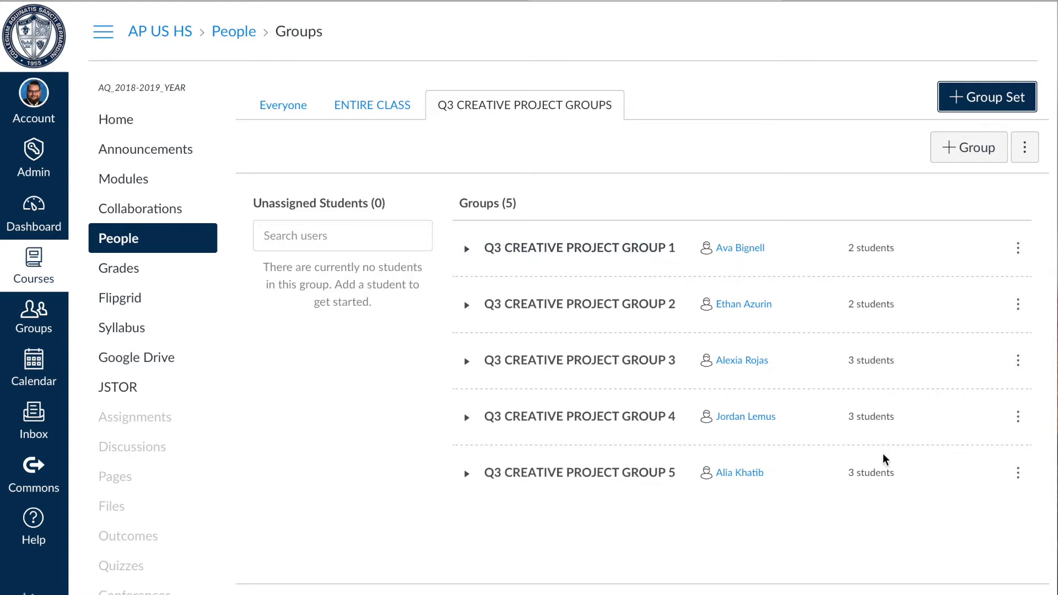
# Step: Expand all five Q3 CREATIVE PROJECT groups to examine their members and leaders
pyautogui.click(467, 251)
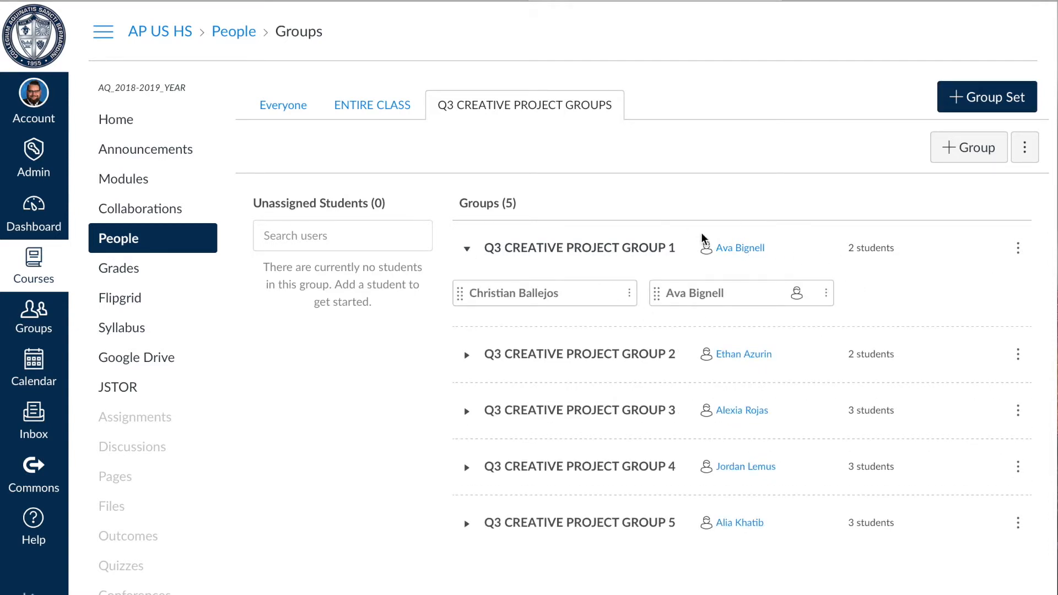
pyautogui.click(488, 357)
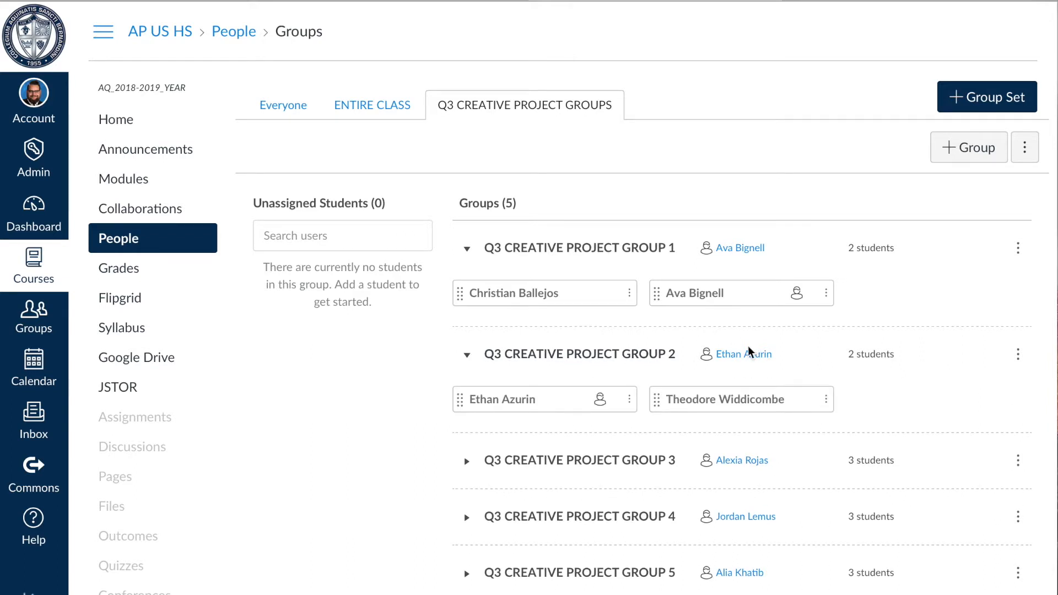
pyautogui.scroll(-2, 639, 386)
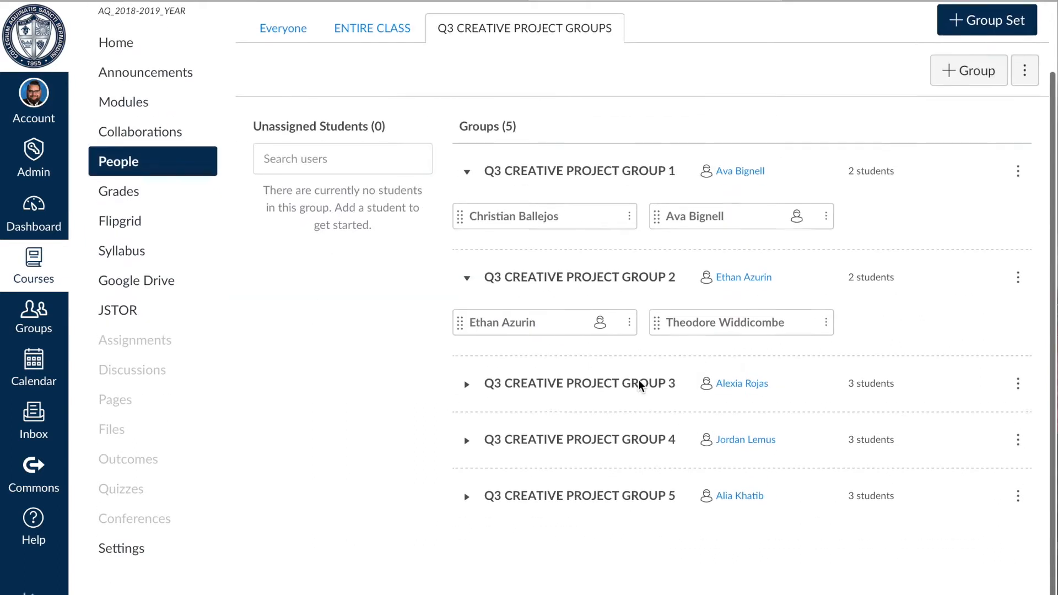
pyautogui.click(469, 387)
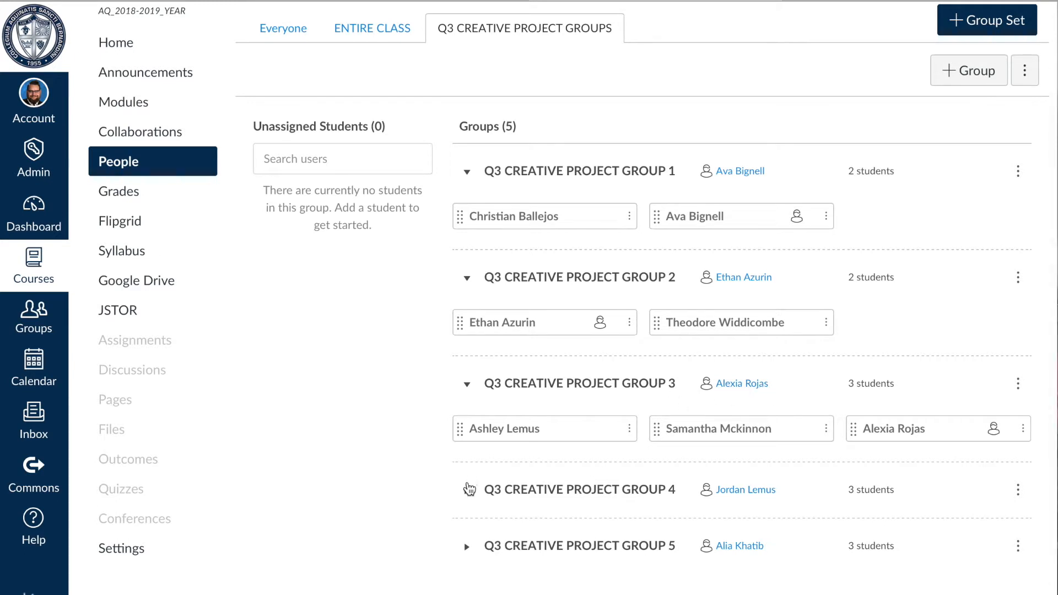
pyautogui.click(467, 490)
pyautogui.scroll(-2, 620, 496)
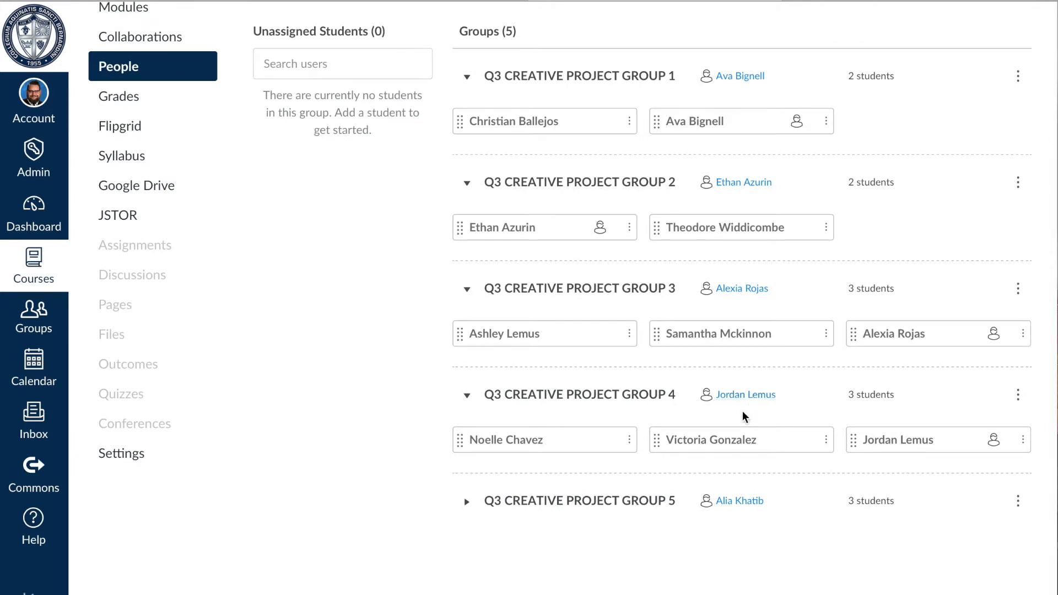
pyautogui.scroll(-1, 603, 400)
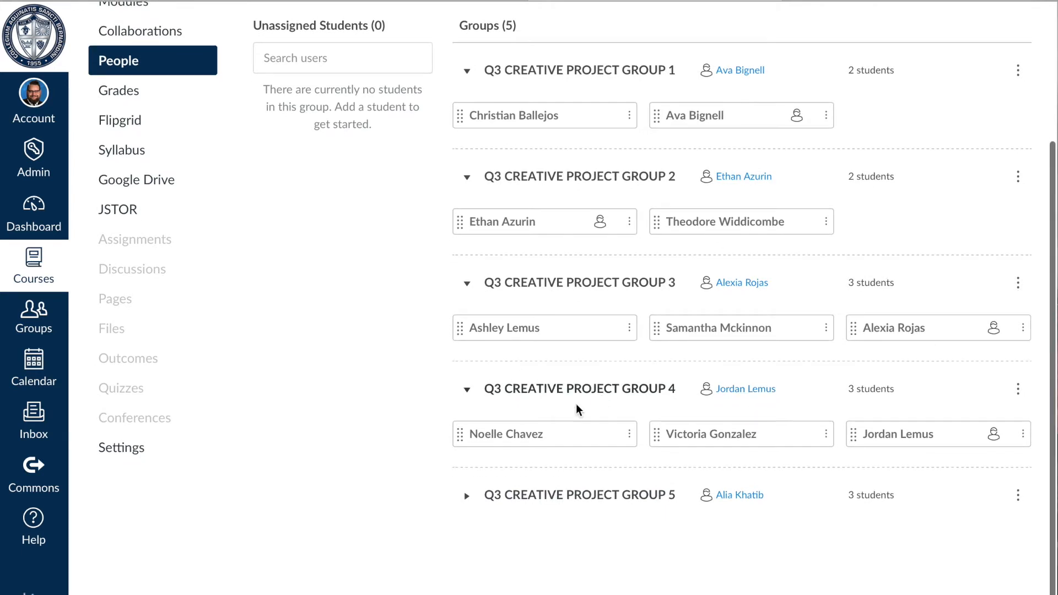
pyautogui.click(468, 497)
pyautogui.scroll(-1, 692, 483)
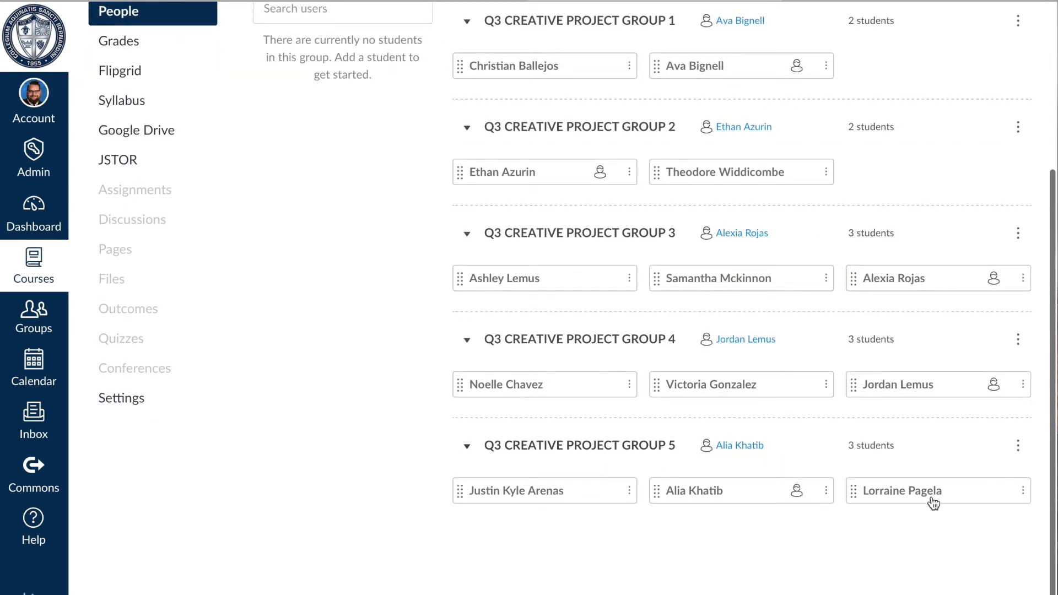
# Step: Collapse the member lists of all five project groups
pyautogui.click(466, 446)
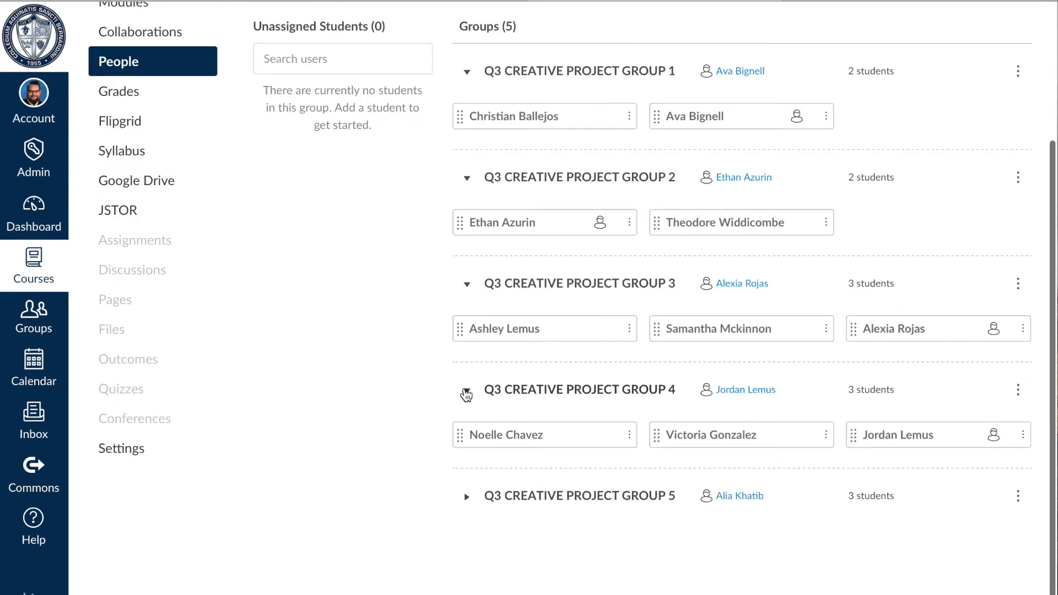
pyautogui.click(467, 390)
pyautogui.click(467, 334)
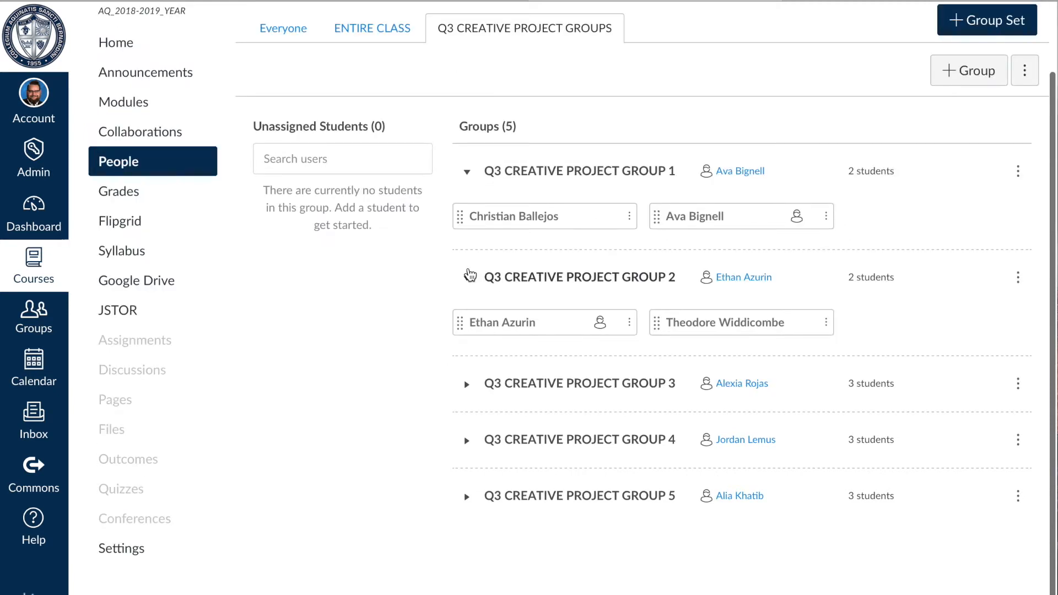
pyautogui.click(466, 277)
pyautogui.click(468, 215)
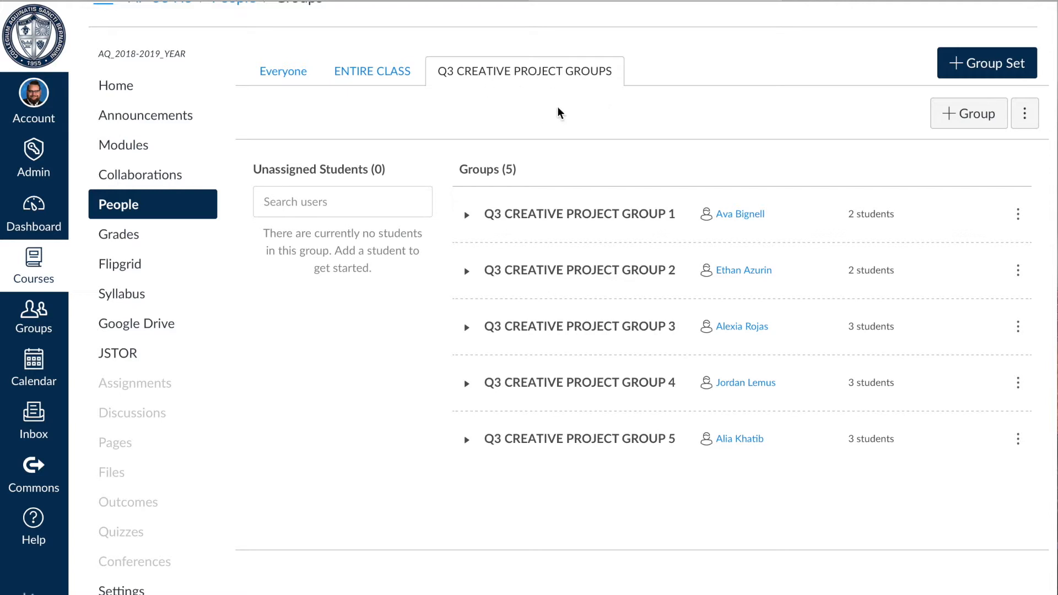
# Step: Go to the course's modules and collapse the introductory module and the Unit 3 module
pyautogui.click(372, 73)
pyautogui.click(283, 72)
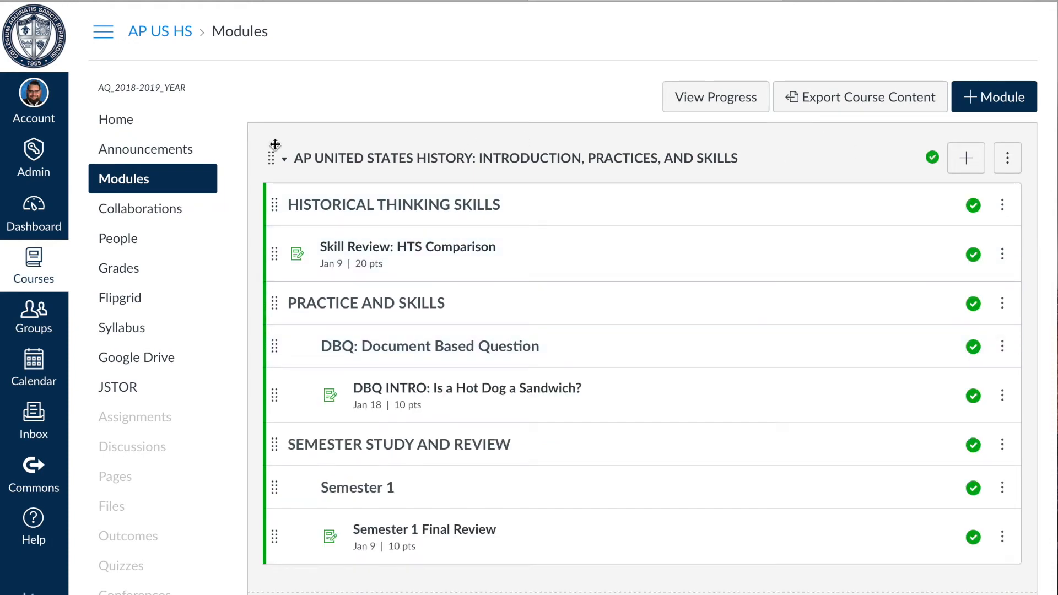
pyautogui.click(284, 163)
pyautogui.scroll(-6, 377, 289)
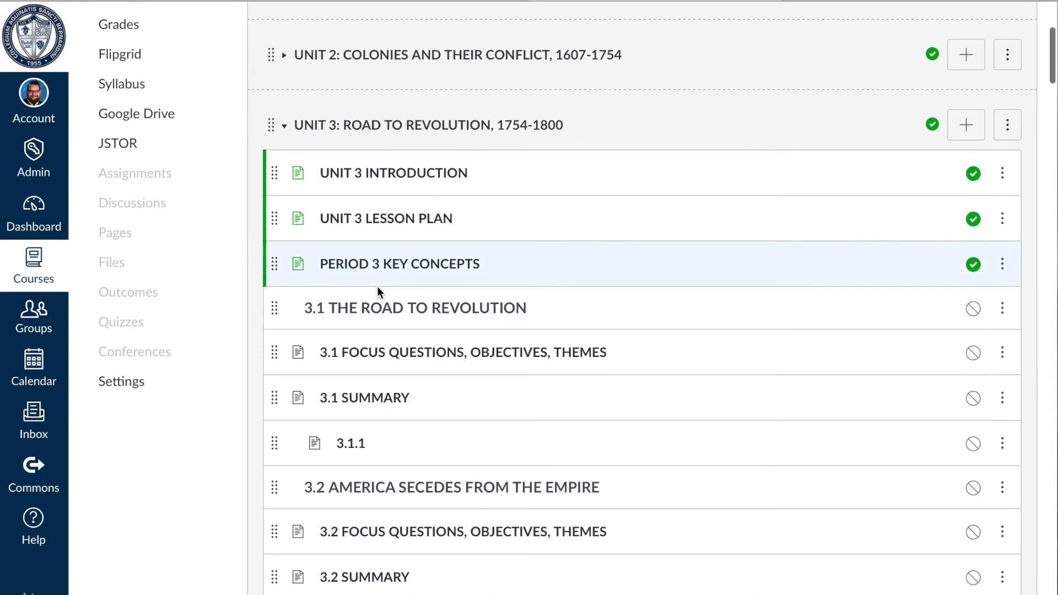
pyautogui.click(284, 126)
pyautogui.scroll(-2, 372, 336)
pyautogui.scroll(-12, 383, 376)
pyautogui.scroll(15, 382, 375)
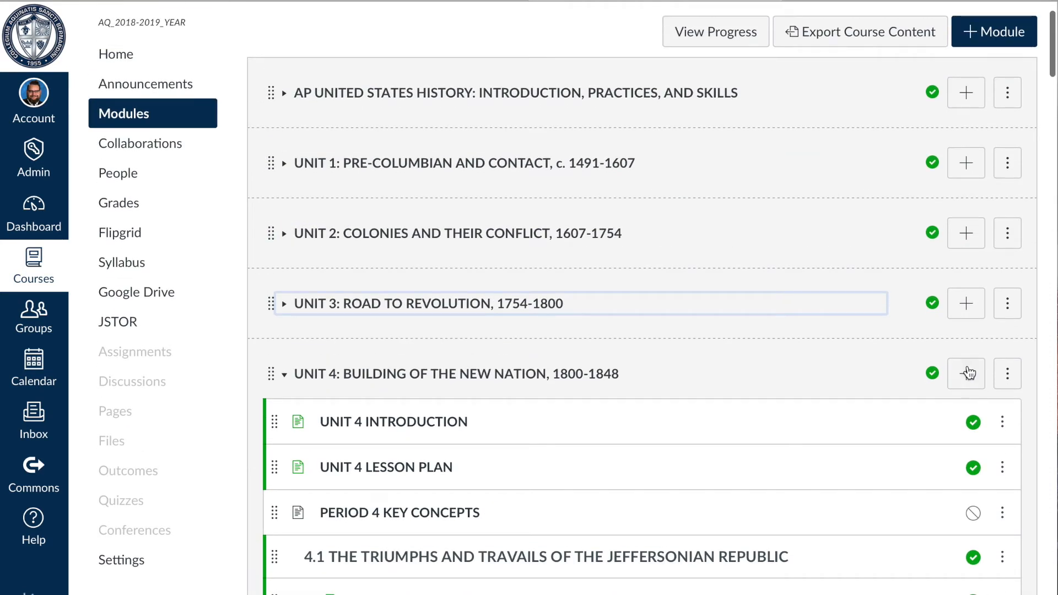
# Step: Add a new assignment named "Q3 PROJECT" to the Unit 4: Building of the New Nation module, without indentation
pyautogui.click(974, 367)
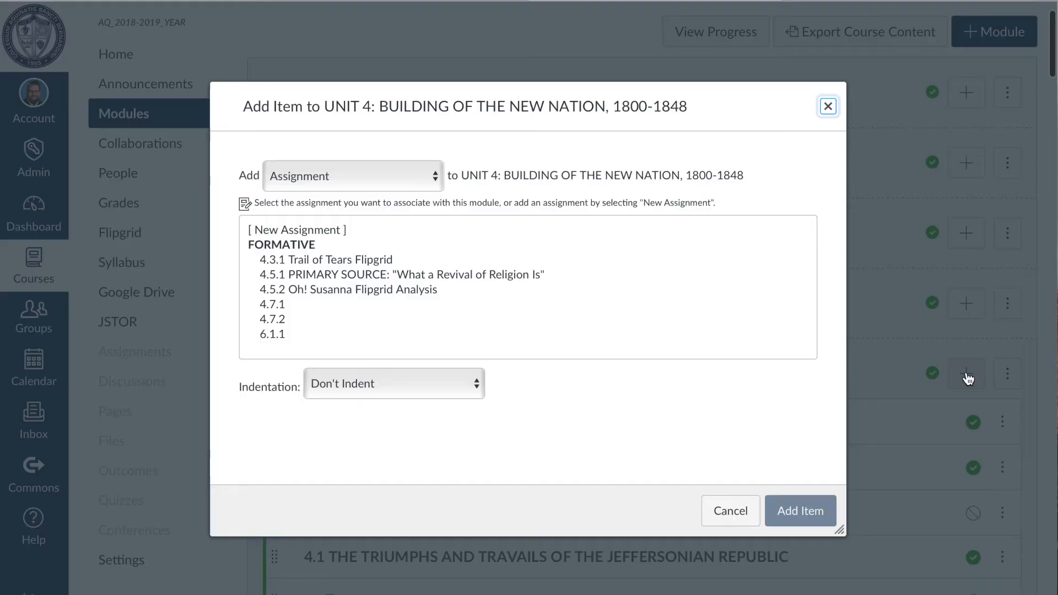
pyautogui.click(281, 229)
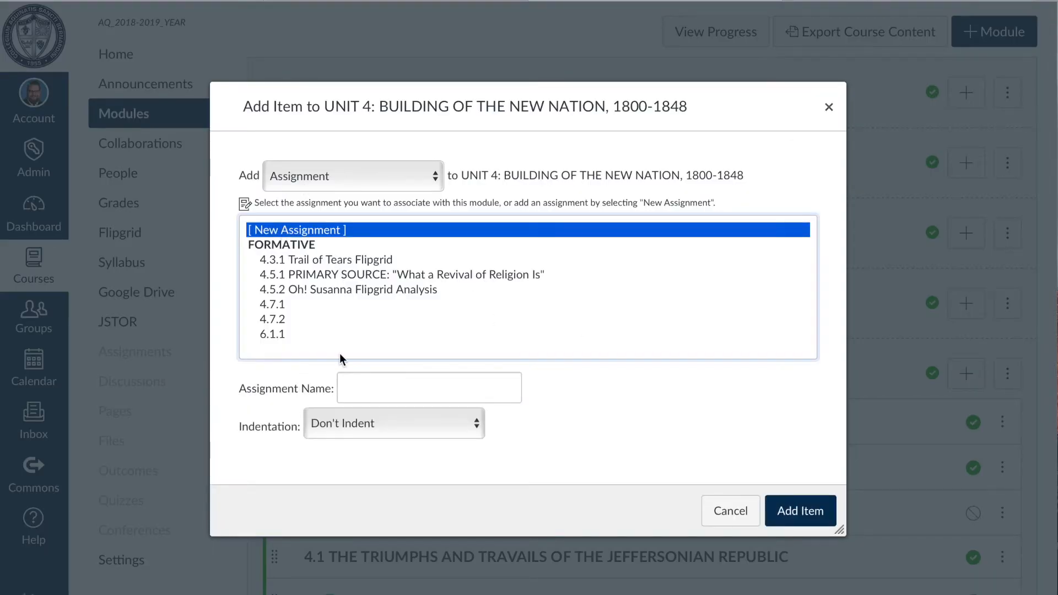
pyautogui.click(361, 387)
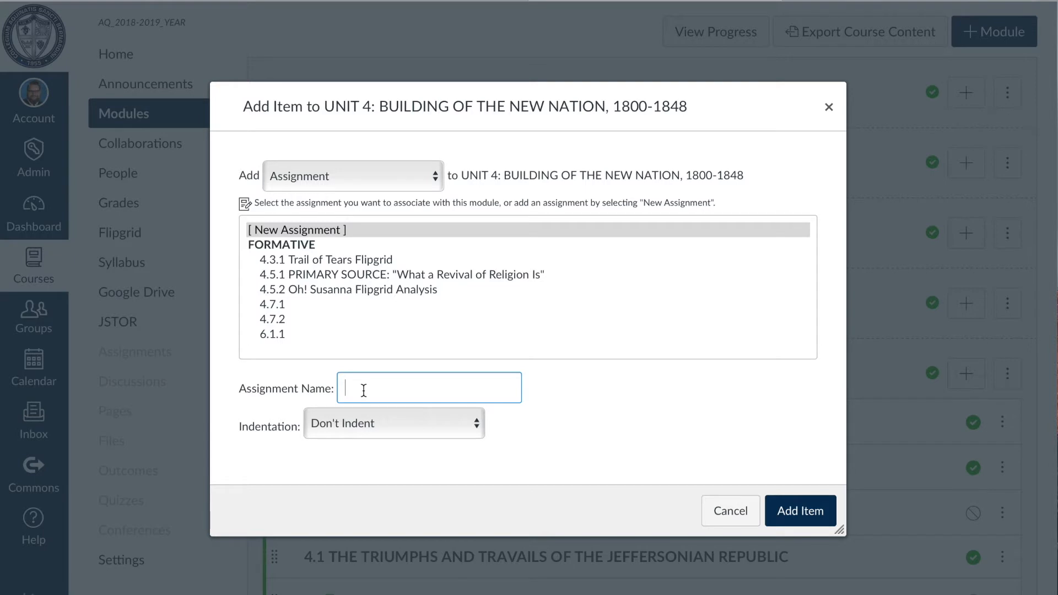
pyautogui.write('Q')
pyautogui.write('4')
pyautogui.press('BackSpace')
pyautogui.write('3 PROJECT')
pyautogui.click(804, 517)
# Step: Open the Q3 PROJECT assignment at the end of the Unit 4 module for editing
pyautogui.scroll(-20, 663, 480)
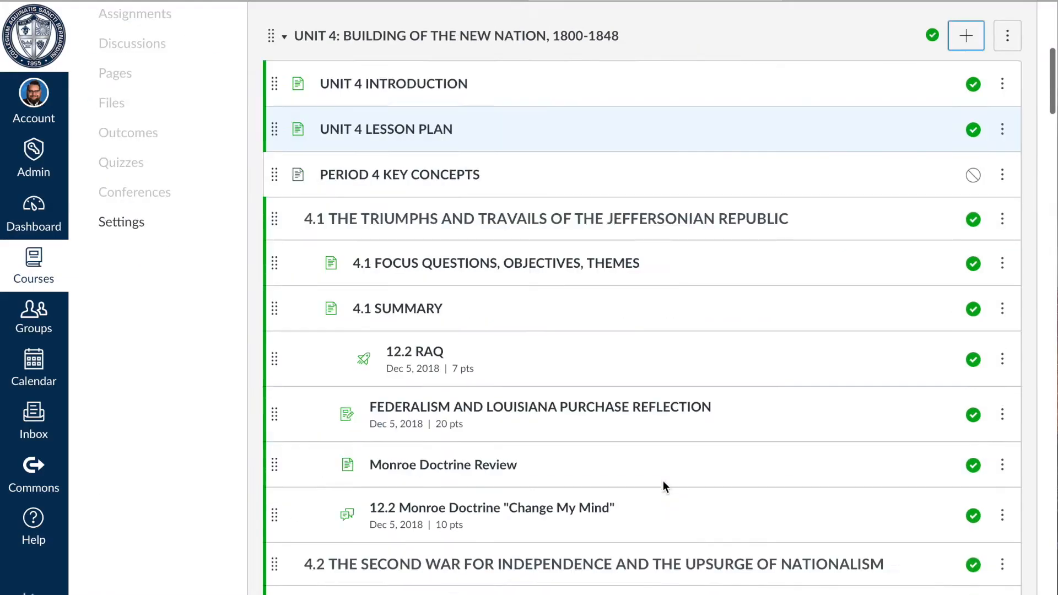
pyautogui.scroll(-20, 663, 480)
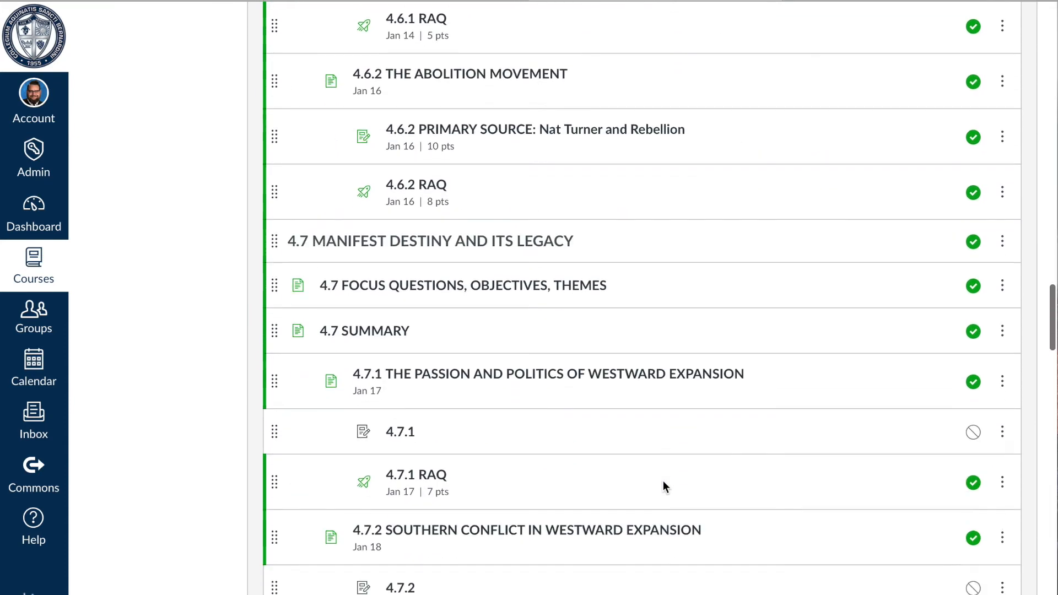
pyautogui.scroll(-10, 663, 482)
pyautogui.scroll(17, 662, 481)
pyautogui.scroll(3, 663, 480)
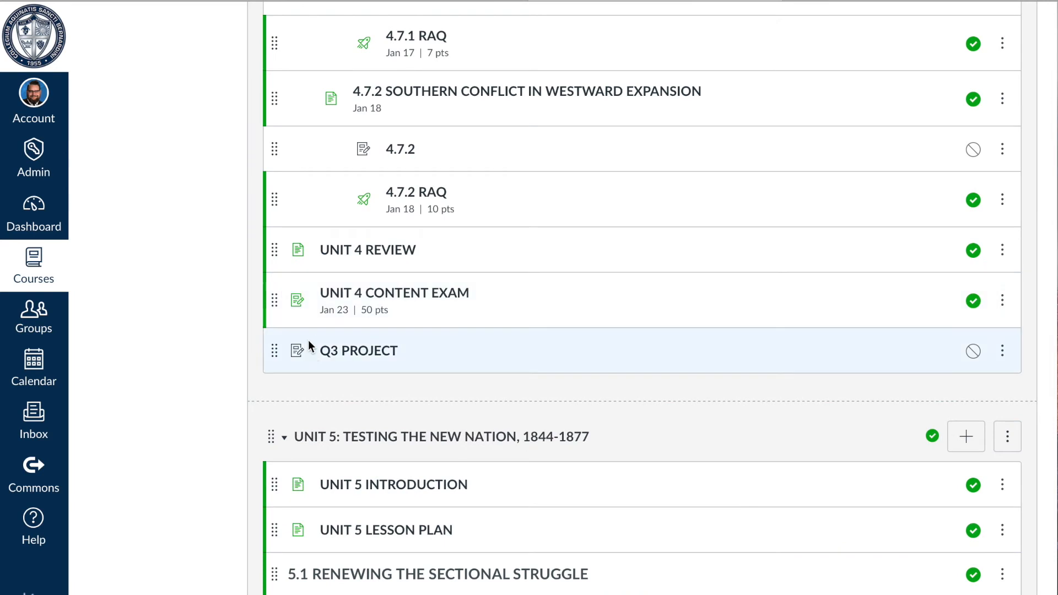
pyautogui.click(361, 353)
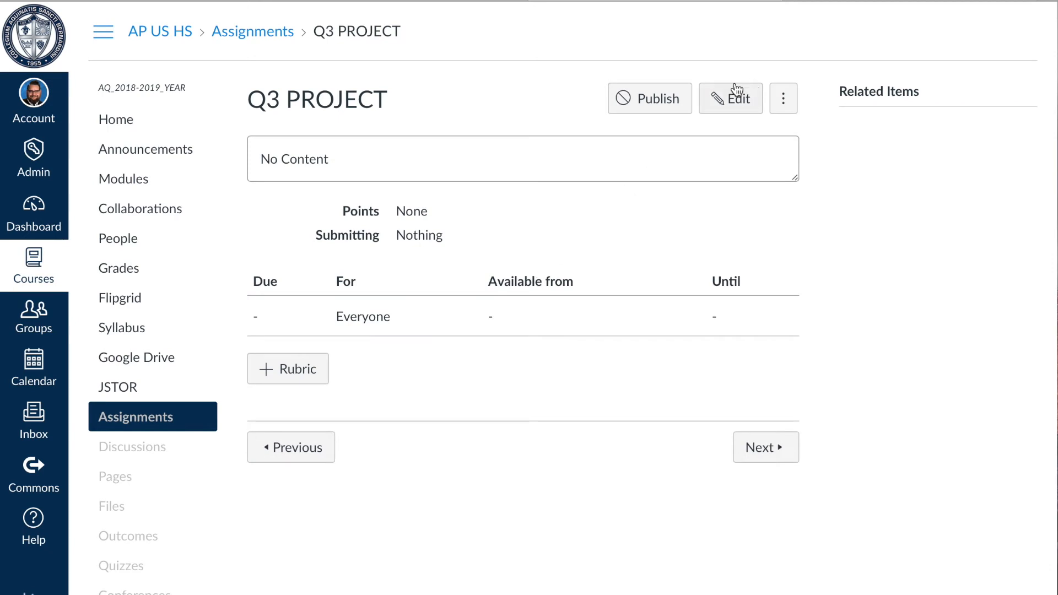
pyautogui.click(739, 101)
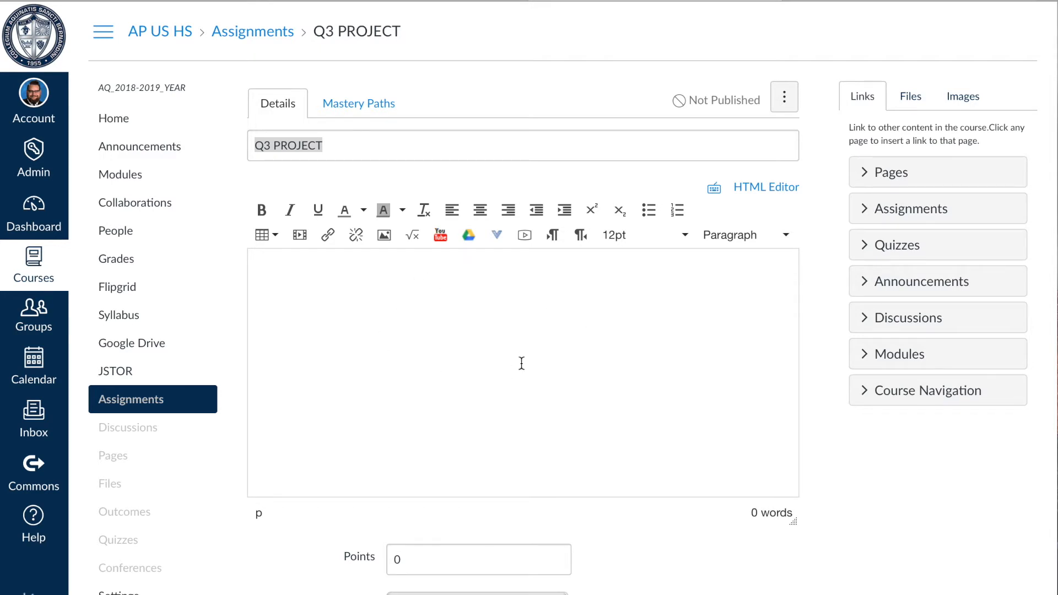
pyautogui.scroll(-1, 518, 408)
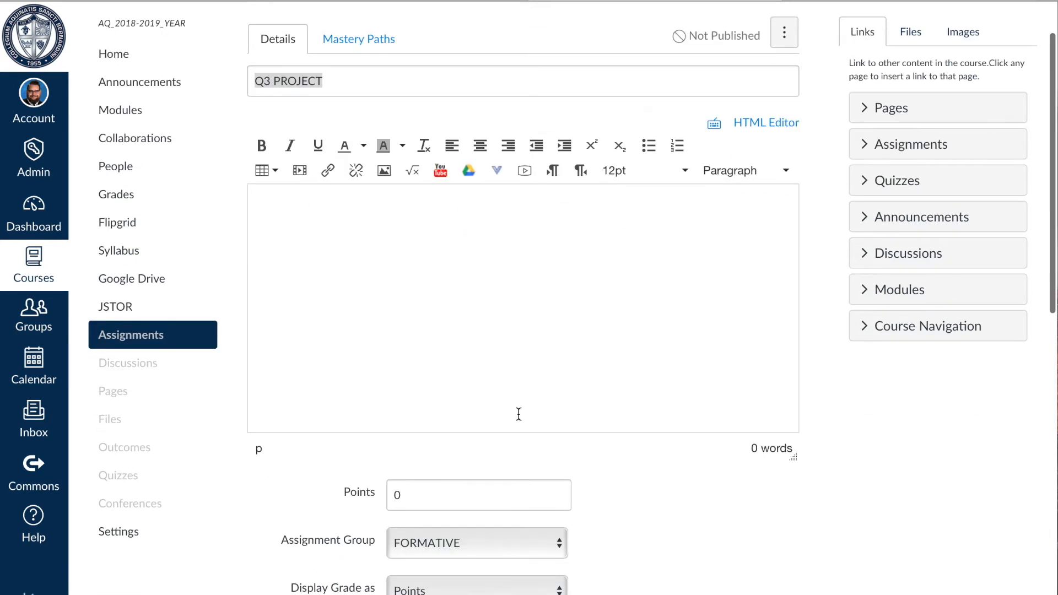
# Step: Place the Q3 PROJECT assignment in the PROJECTS assignment group
pyautogui.scroll(-2, 417, 497)
pyautogui.scroll(-1, 419, 498)
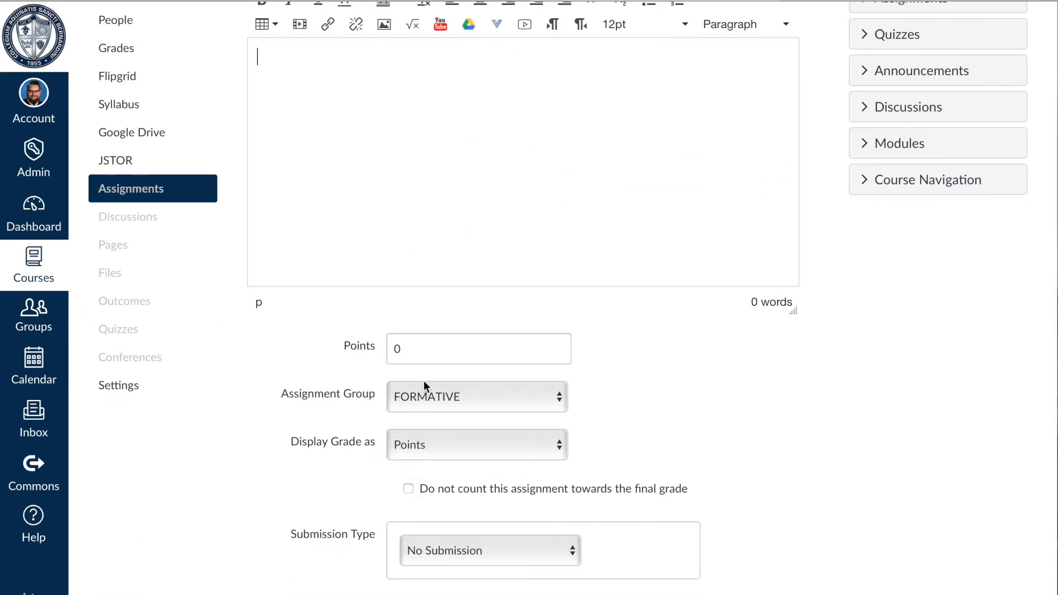
pyautogui.click(477, 395)
pyautogui.click(453, 426)
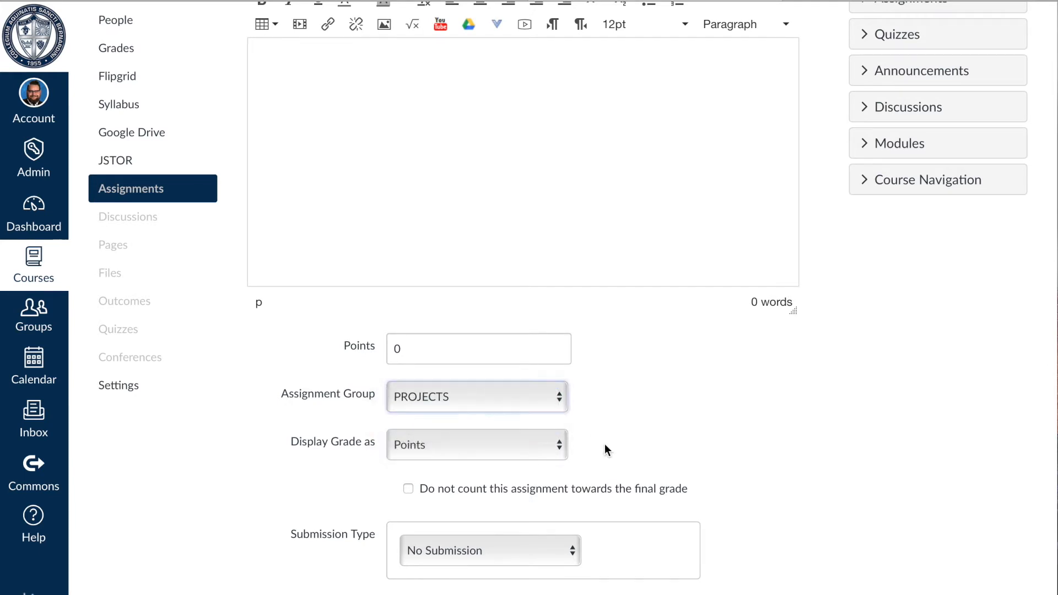
# Step: Set the assignment's submission type to Online, allowing Website URL and File Uploads entries
pyautogui.scroll(-4, 656, 388)
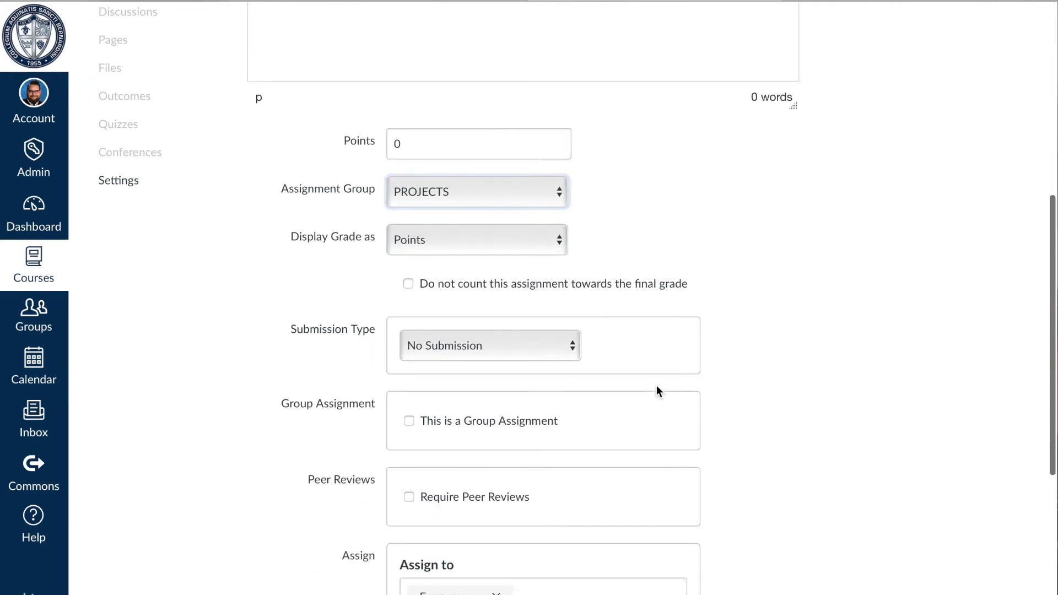
pyautogui.click(529, 333)
pyautogui.click(485, 345)
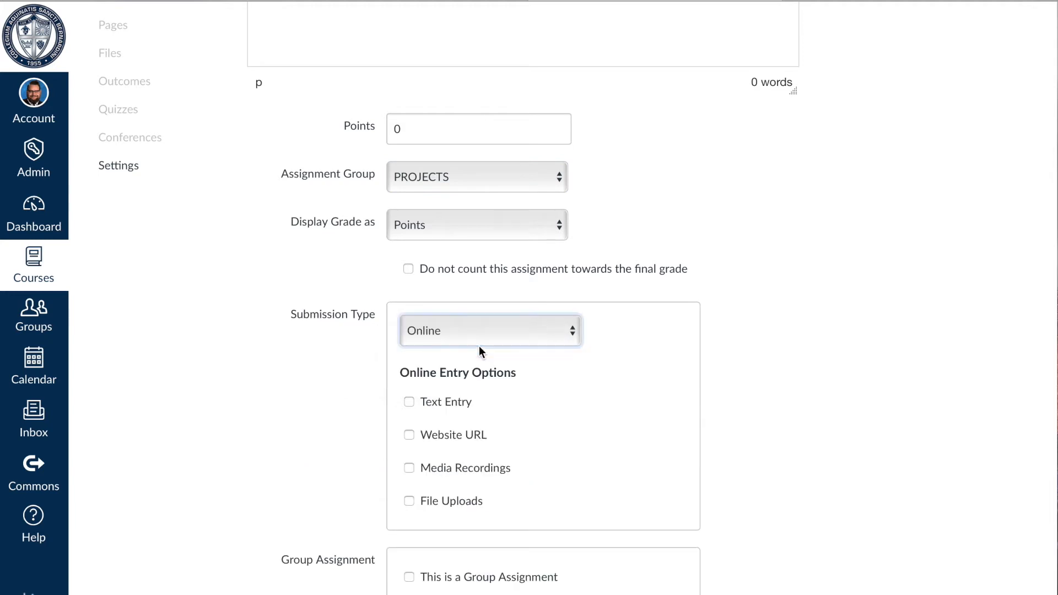
pyautogui.scroll(-2, 522, 402)
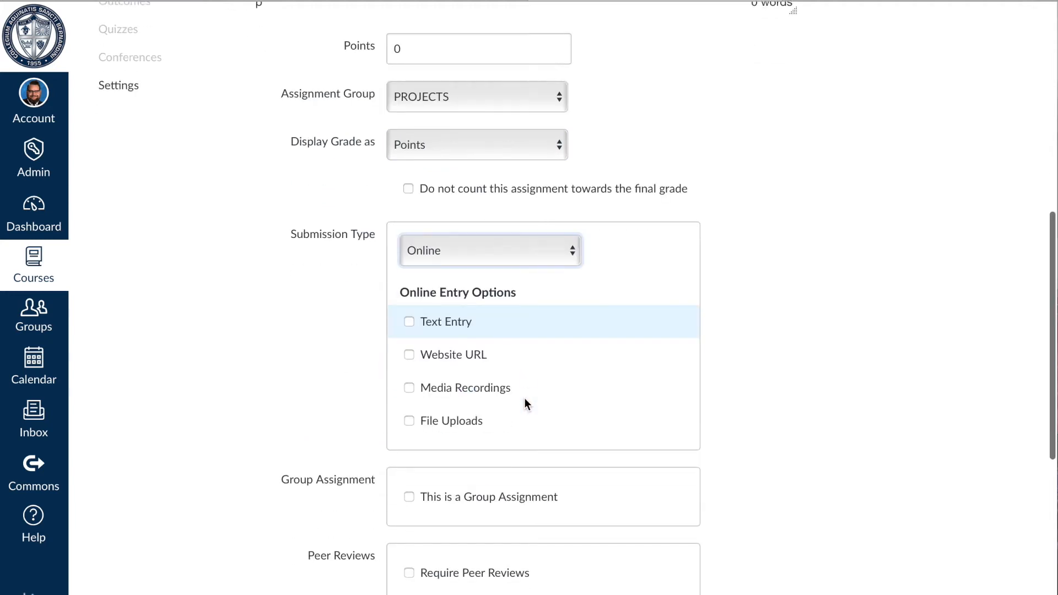
pyautogui.click(410, 358)
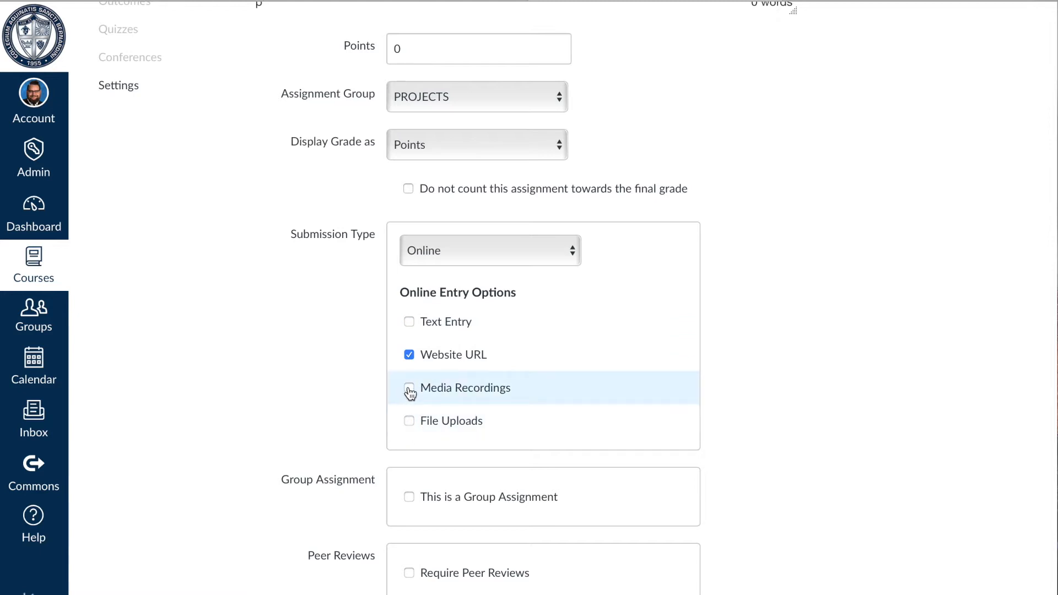
pyautogui.click(409, 420)
# Step: Set the assignment's plagiarism review to Turnitin
pyautogui.scroll(-2, 550, 393)
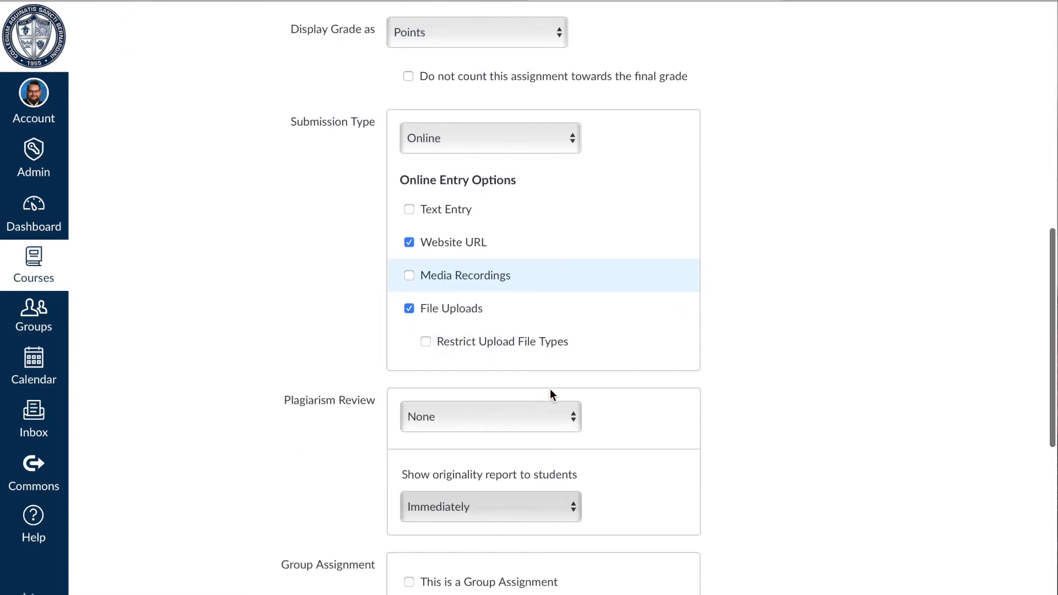
pyautogui.scroll(-2, 550, 391)
pyautogui.click(523, 334)
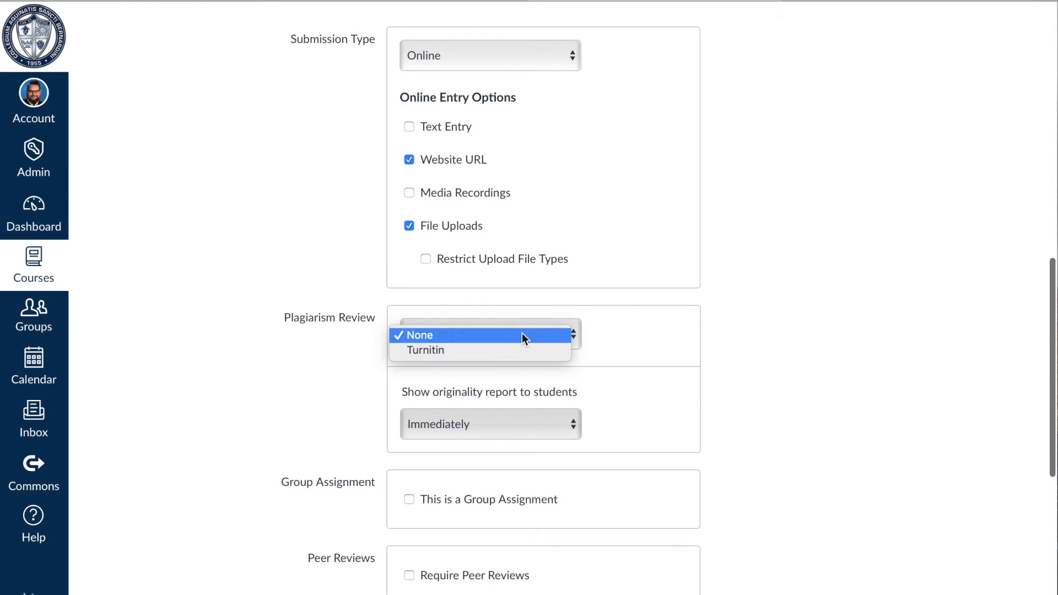
pyautogui.click(469, 350)
# Step: Make this a group assignment using the Q3 CREATIVE PROJECT GROUPS group set, without assigning grades to each student individually
pyautogui.scroll(-10, 690, 405)
pyautogui.scroll(-3, 690, 406)
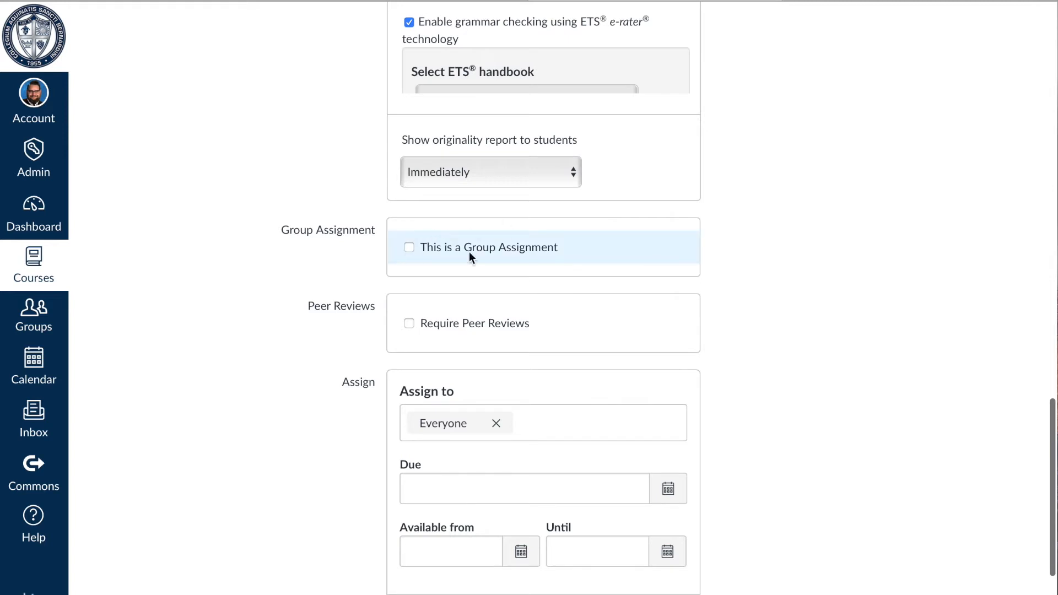
pyautogui.click(409, 247)
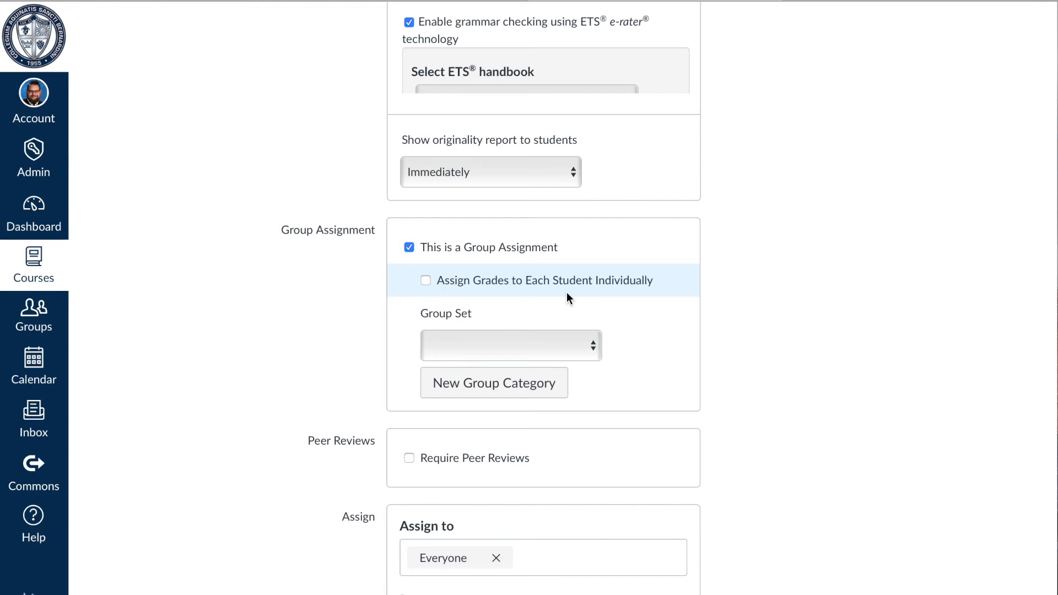
pyautogui.click(593, 346)
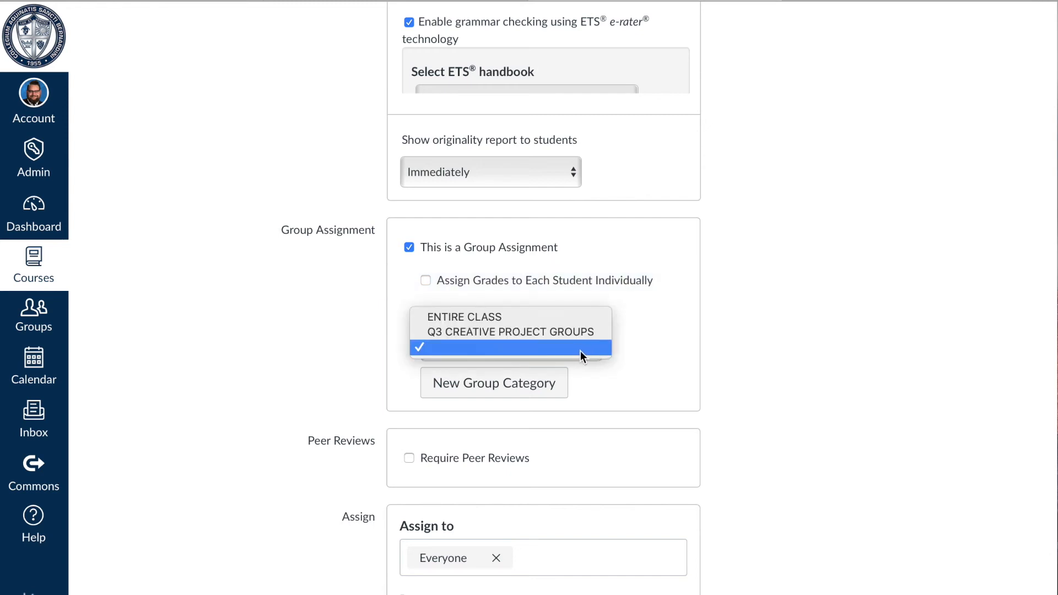
pyautogui.click(655, 358)
pyautogui.click(578, 353)
pyautogui.click(498, 330)
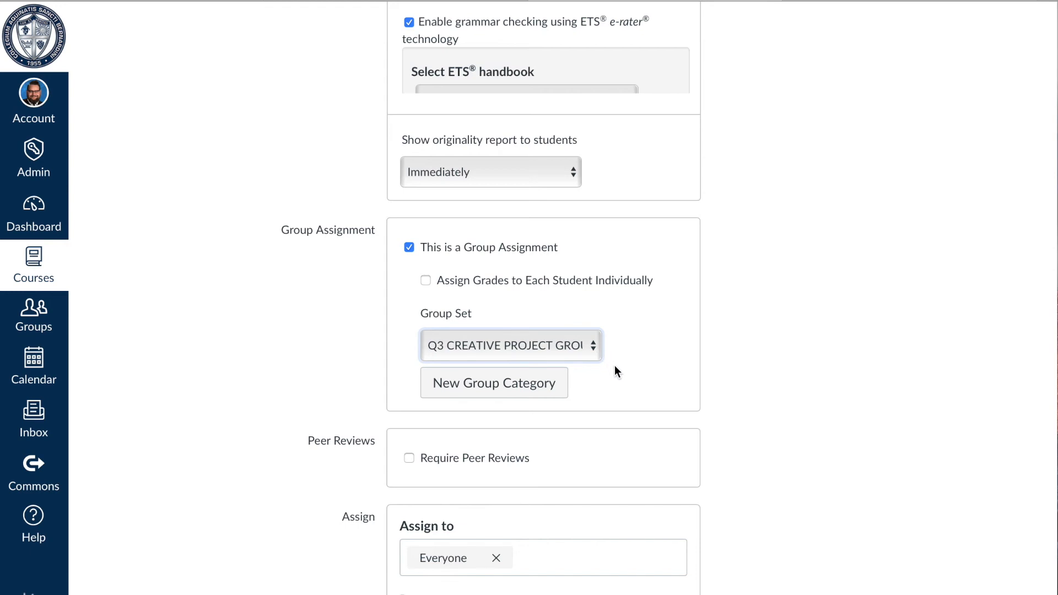
# Step: Save the Q3 PROJECT assignment without publishing it, leaving it assigned to everyone with no due or availability dates
pyautogui.scroll(-3, 615, 366)
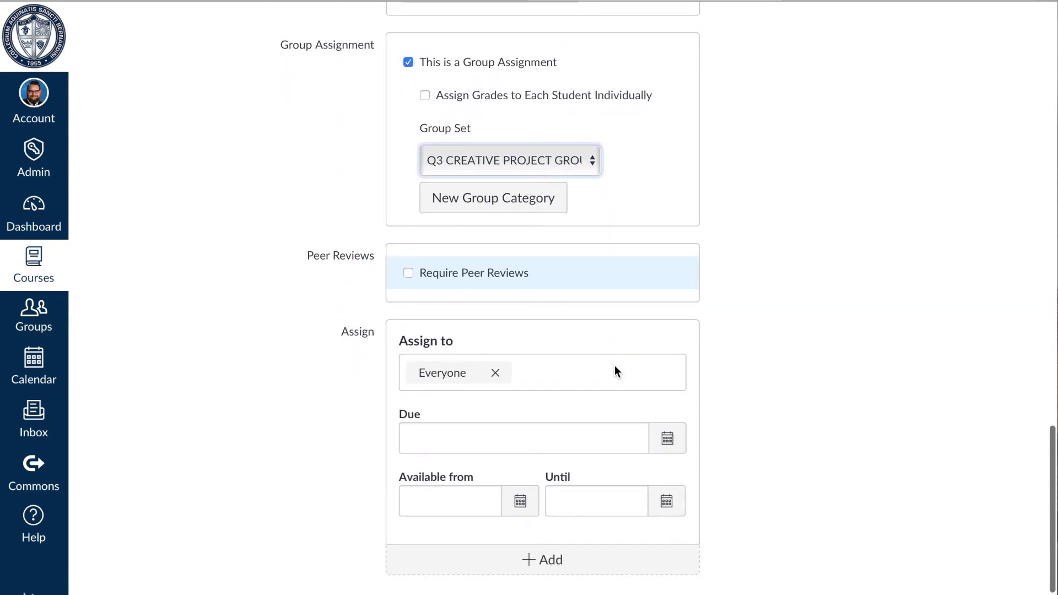
pyautogui.scroll(-1, 613, 371)
pyautogui.scroll(-1, 694, 418)
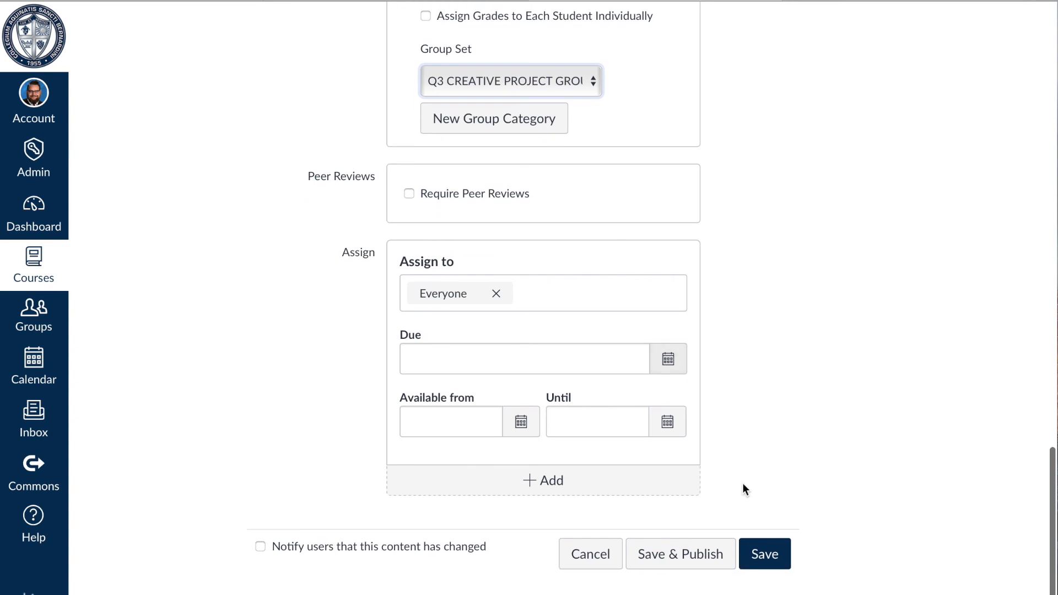
pyautogui.click(761, 563)
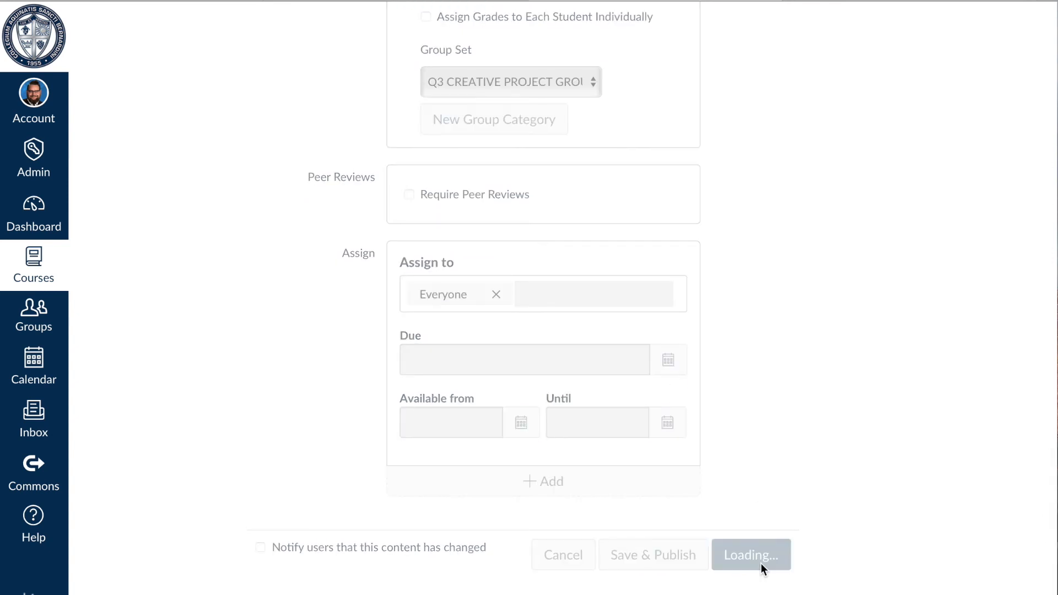